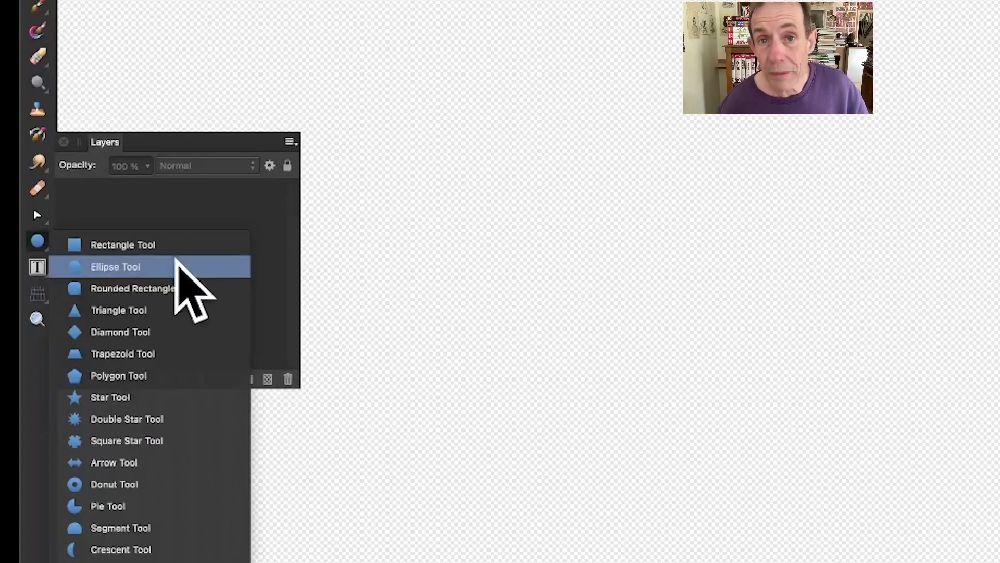
Draw a large circle with the Ellipse Tool, filled with a radial rainbow gradient.
left_click(160, 267)
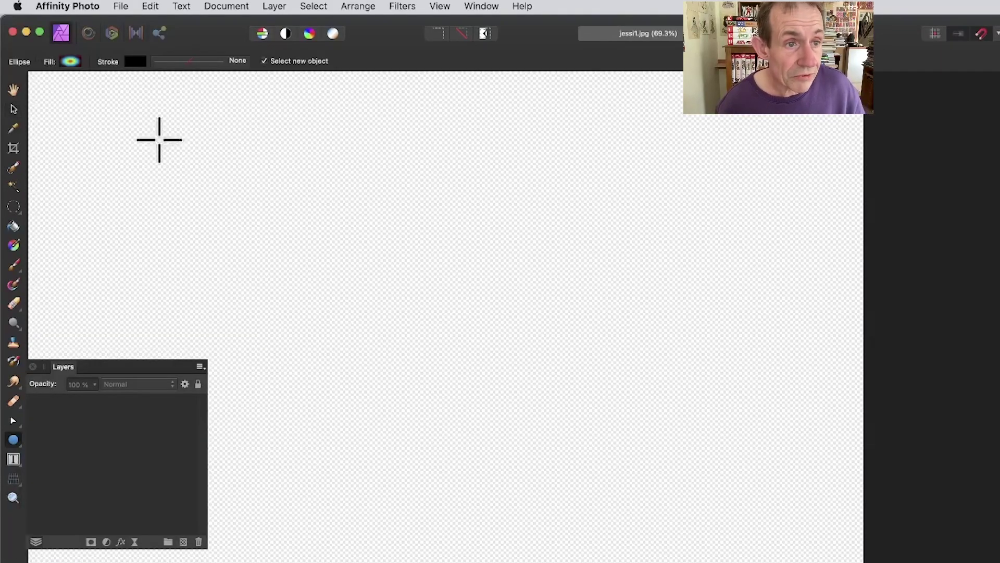
mouse_move(125, 106)
left_mouse_down()
mouse_move(395, 375)
mouse_move(538, 495)
mouse_move(547, 529)
left_mouse_up()
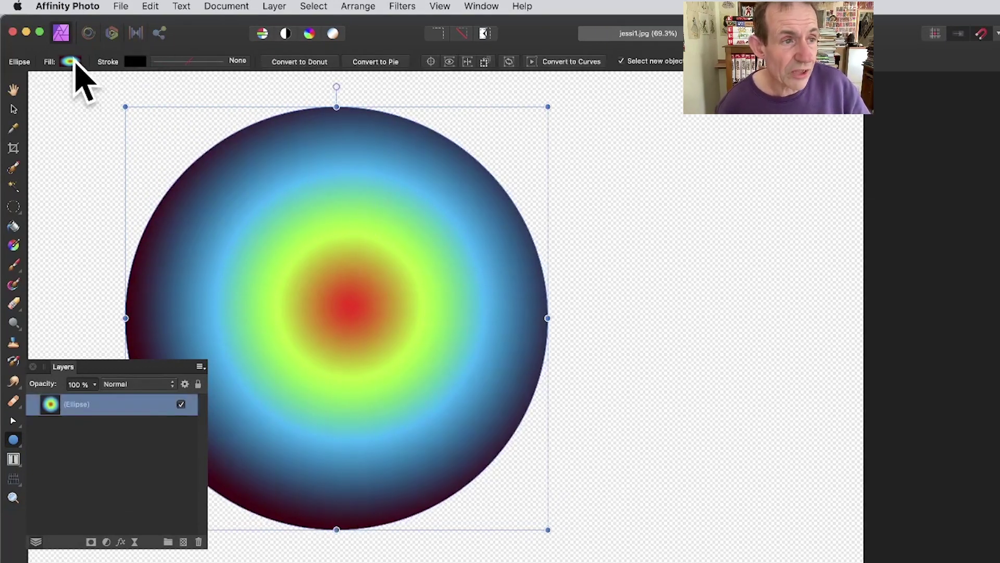
Move the gradient stops to shrink the red centre and widen the rings, and make the outer stop magenta.
left_click(71, 61)
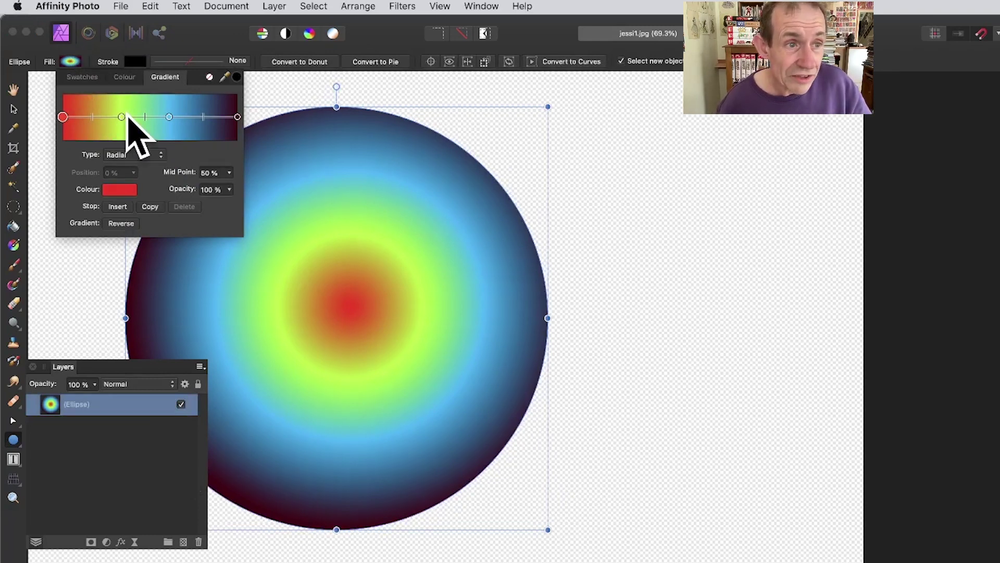
mouse_move(121, 116)
left_mouse_down()
mouse_move(111, 117)
mouse_move(133, 117)
left_mouse_up()
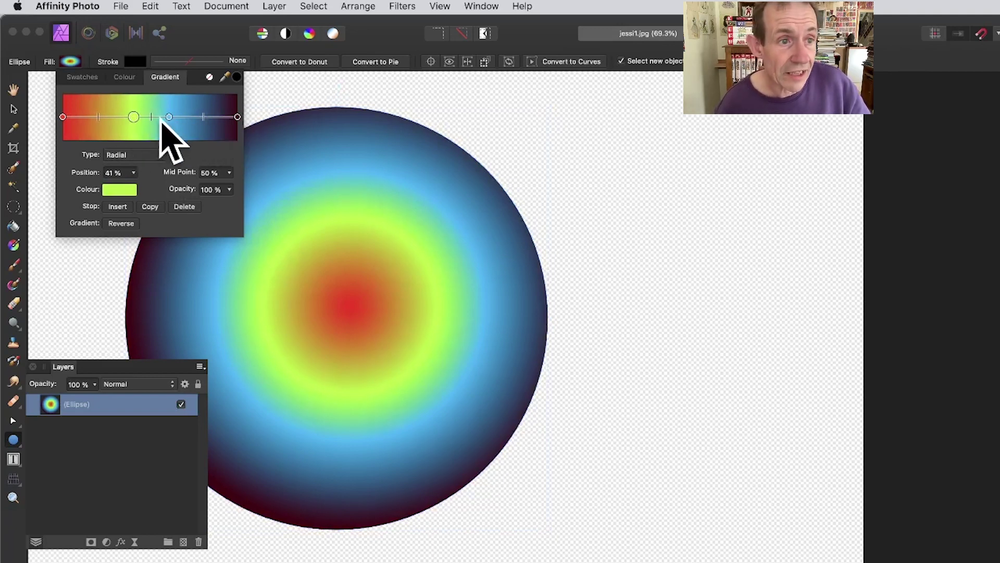
left_click_drag(169, 117, 188, 116)
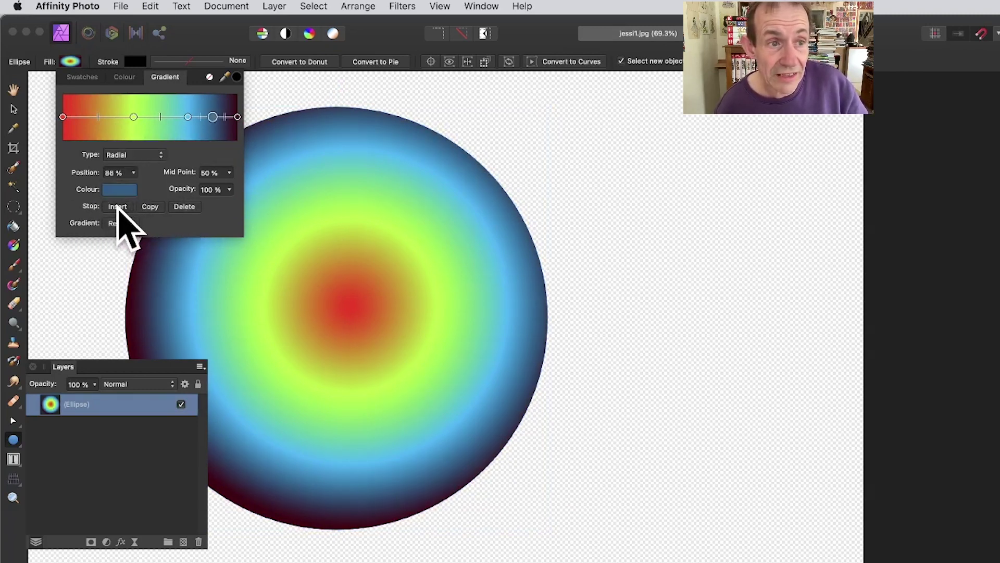
left_click(121, 192)
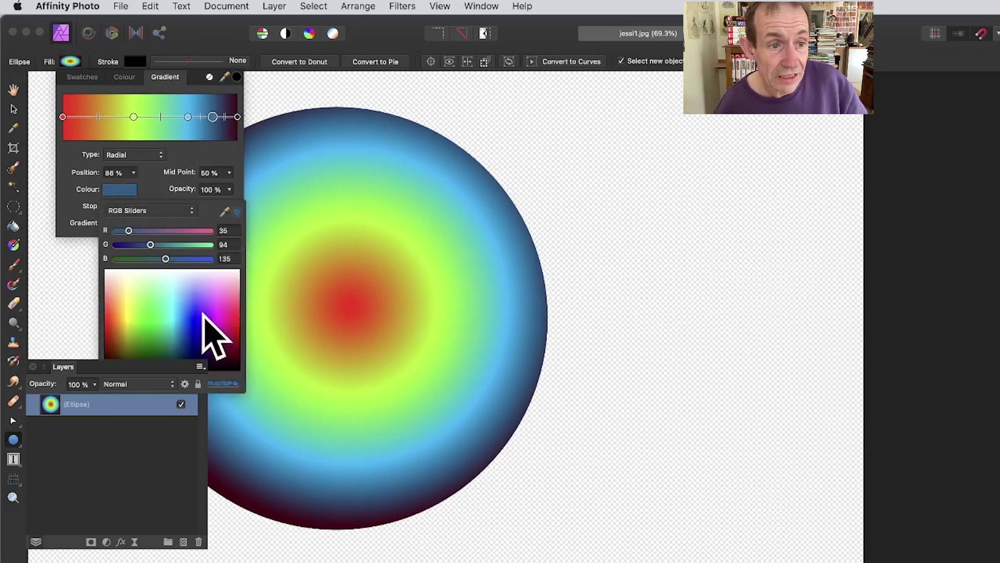
left_click(223, 317)
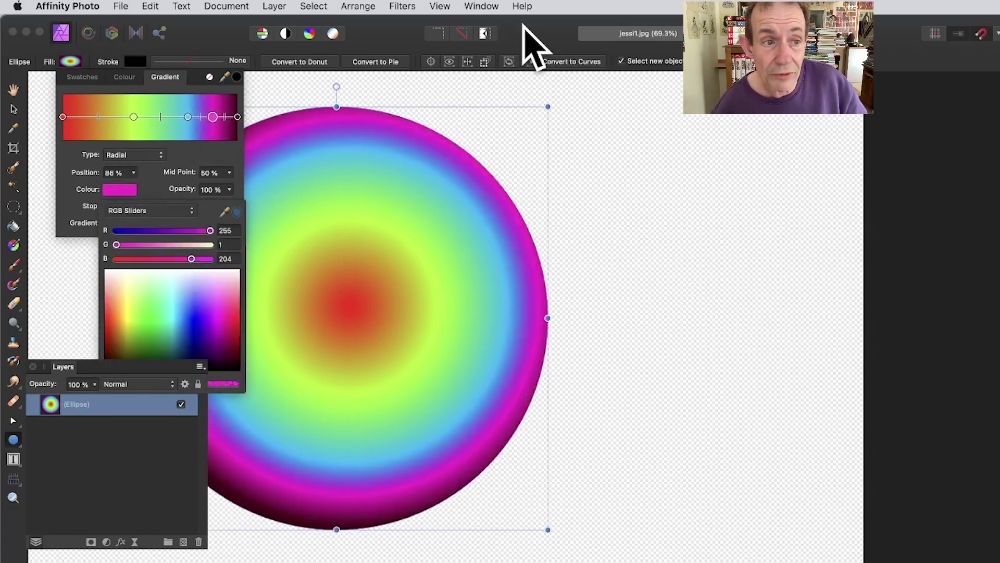
Redraw the radial gradient on the circle outward from its centre.
left_click(13, 246)
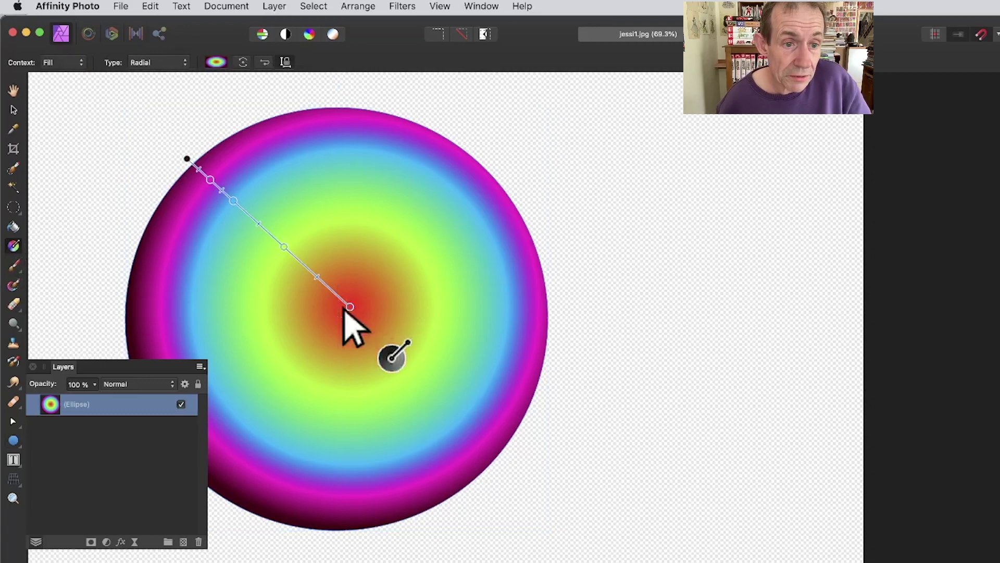
left_click_drag(344, 301, 187, 158)
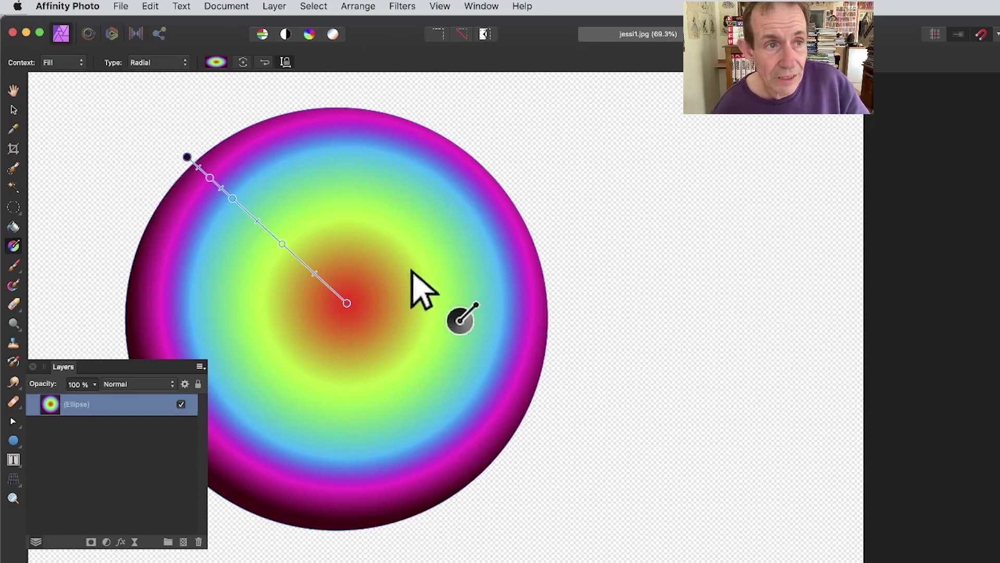
left_click(275, 4)
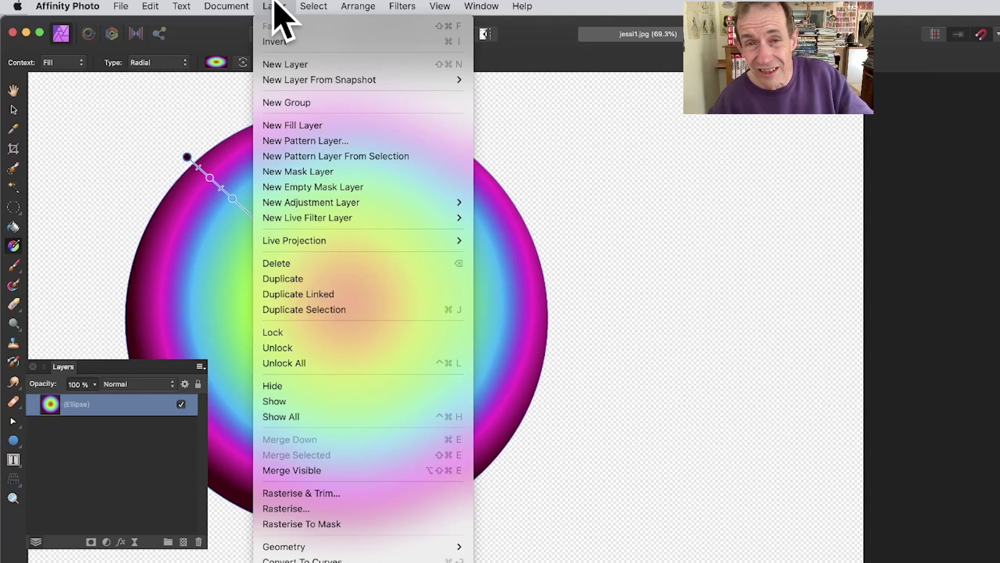
Rasterise the Ellipse layer into a Pixel layer.
left_click(295, 509)
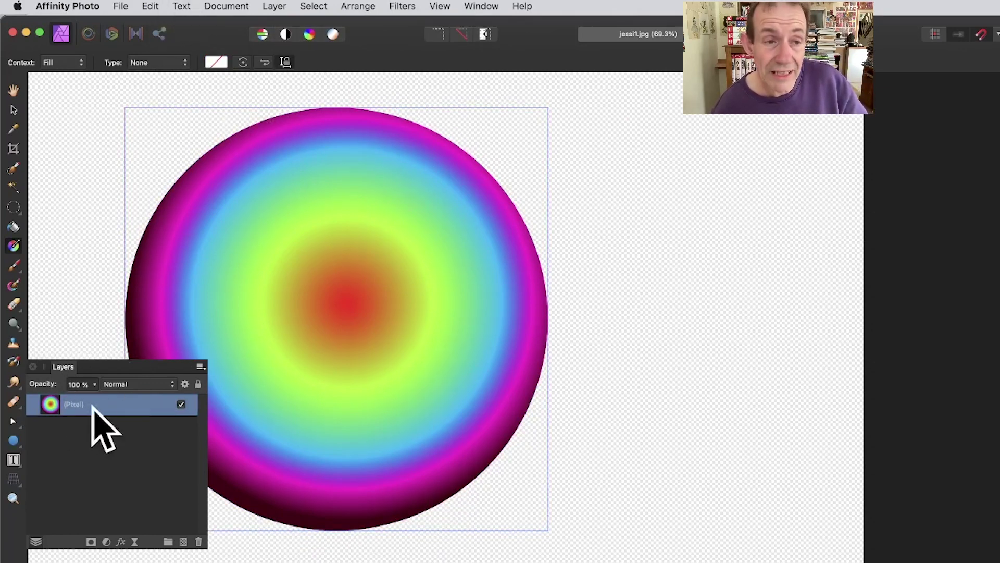
Create a pattern layer from the circle, shrink its tile to about 58 px, and delete the original Pixel layer.
left_click(274, 5)
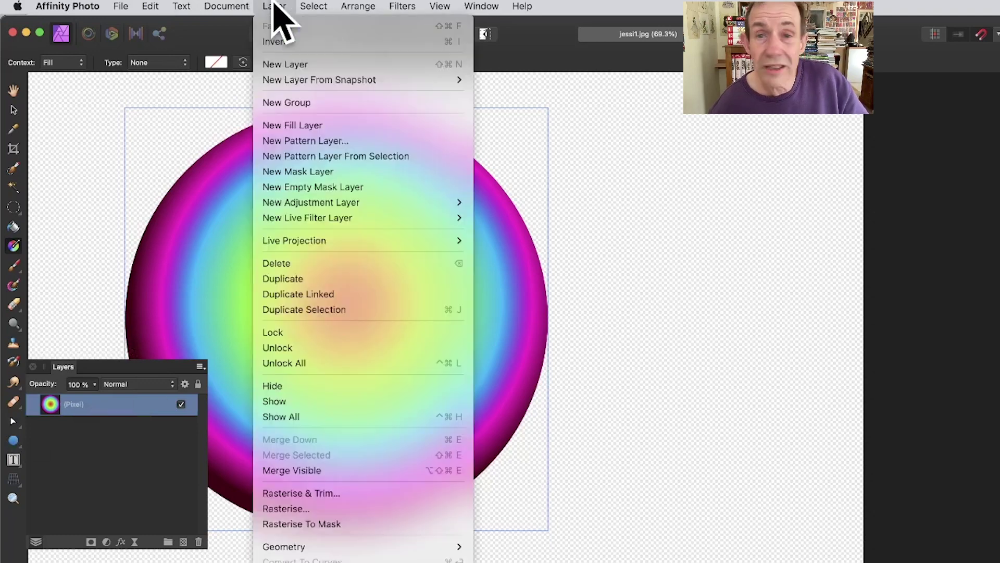
left_click(323, 157)
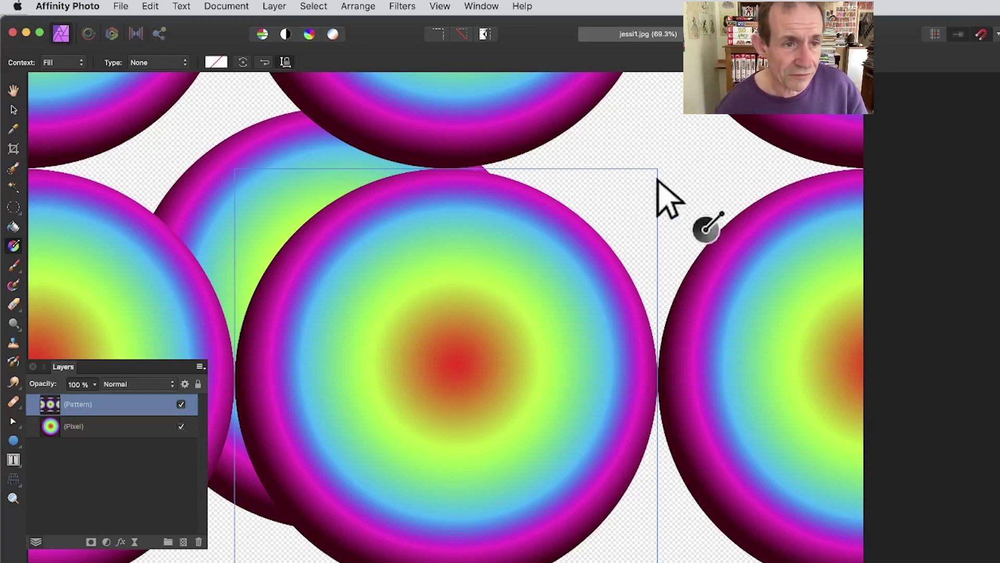
left_click(13, 110)
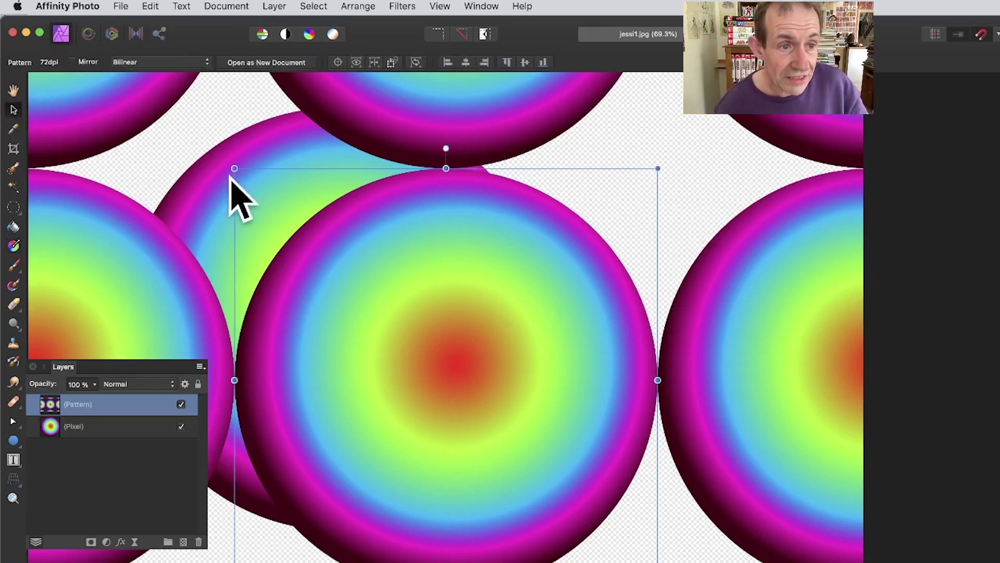
left_click_drag(231, 176, 648, 536)
left_click_drag(396, 364, 326, 254)
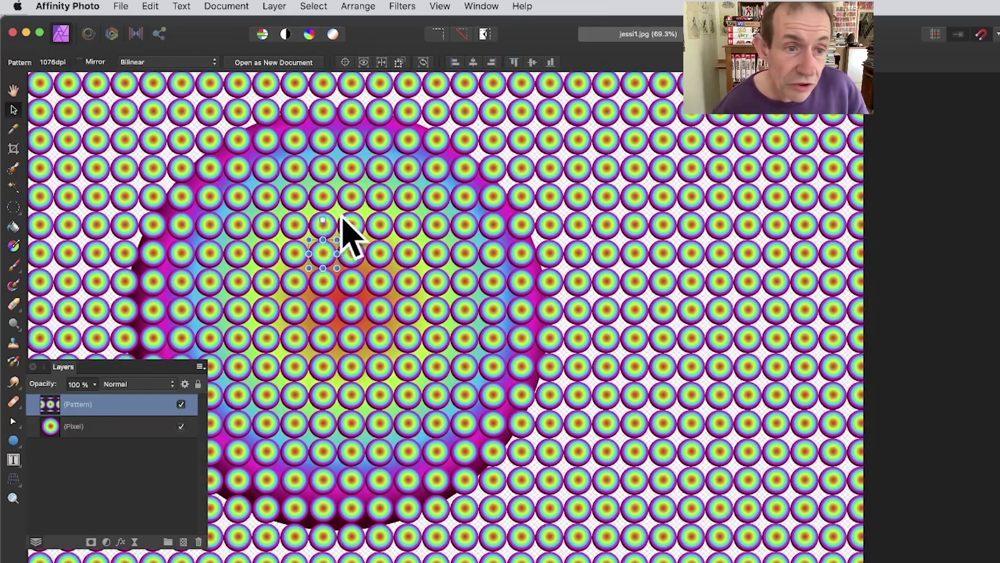
left_click_drag(309, 239, 325, 257)
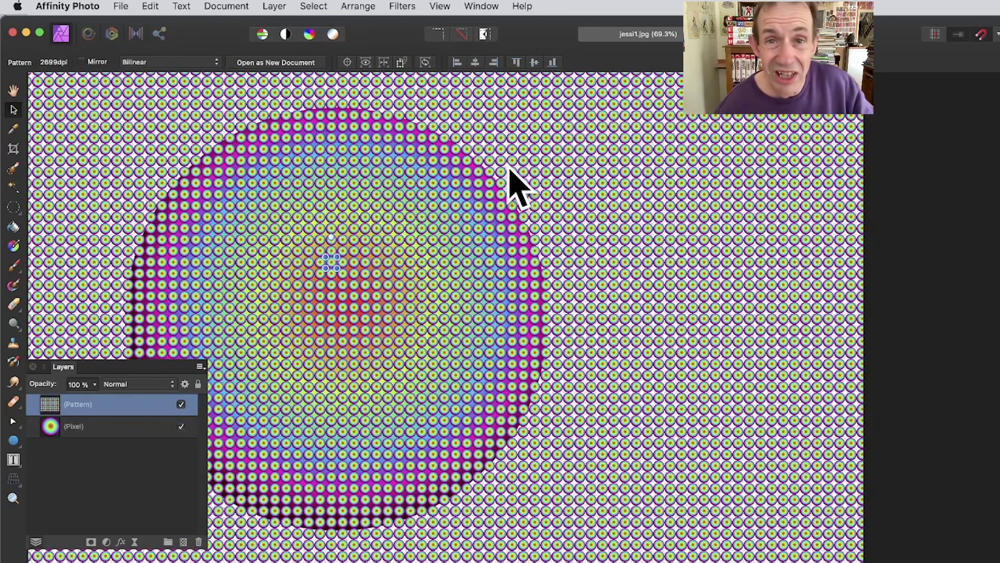
left_click(81, 427)
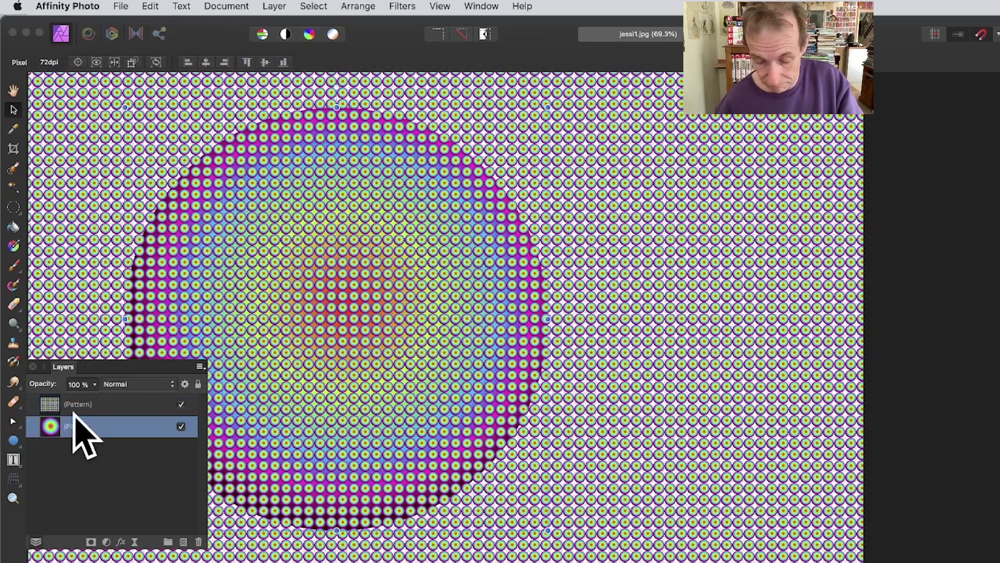
key("Delete")
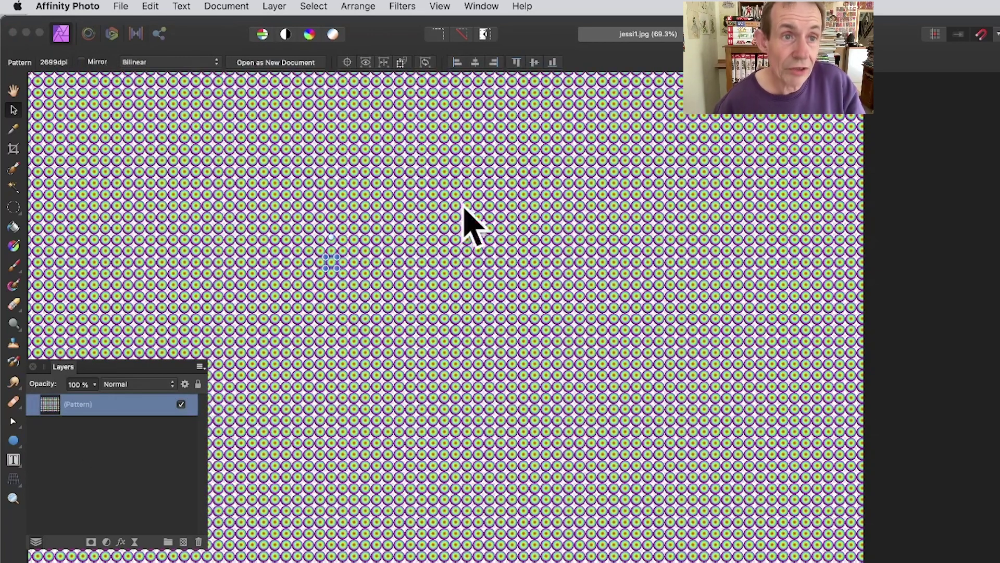
Apply a Pixelate filter to the pattern with Quantisation raised to about 499.
left_click(402, 6)
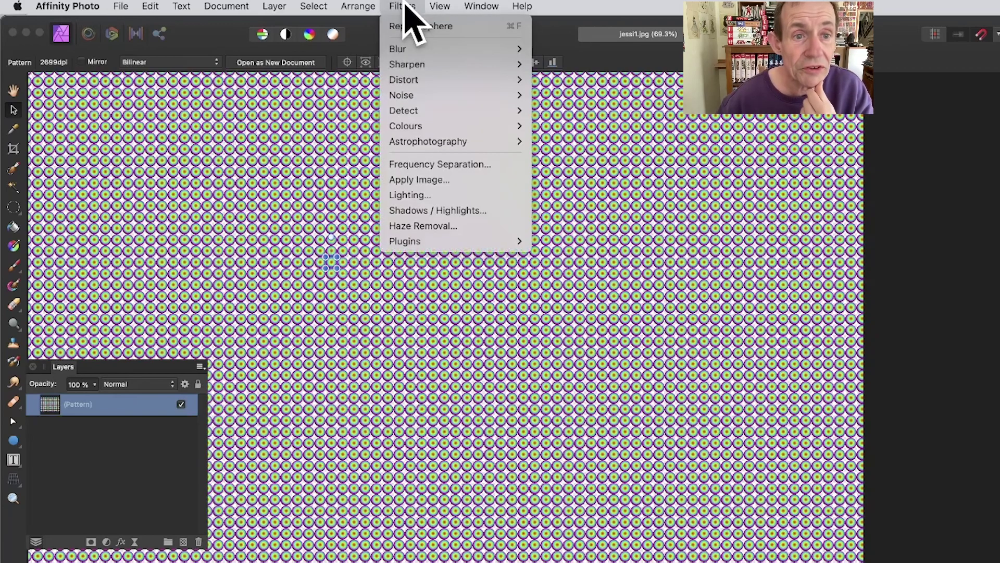
mouse_move(435, 80)
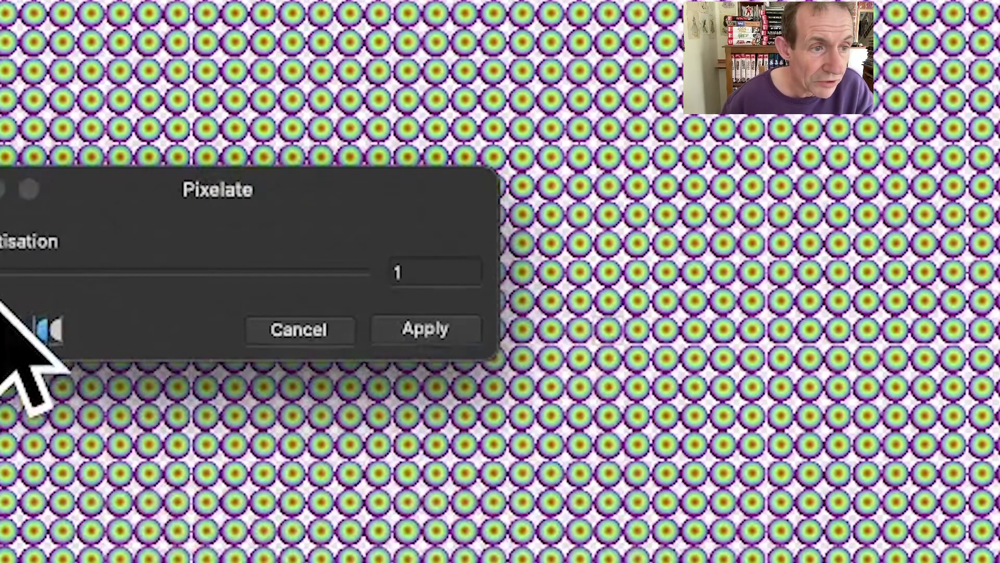
left_click_drag(2, 276, 92, 270)
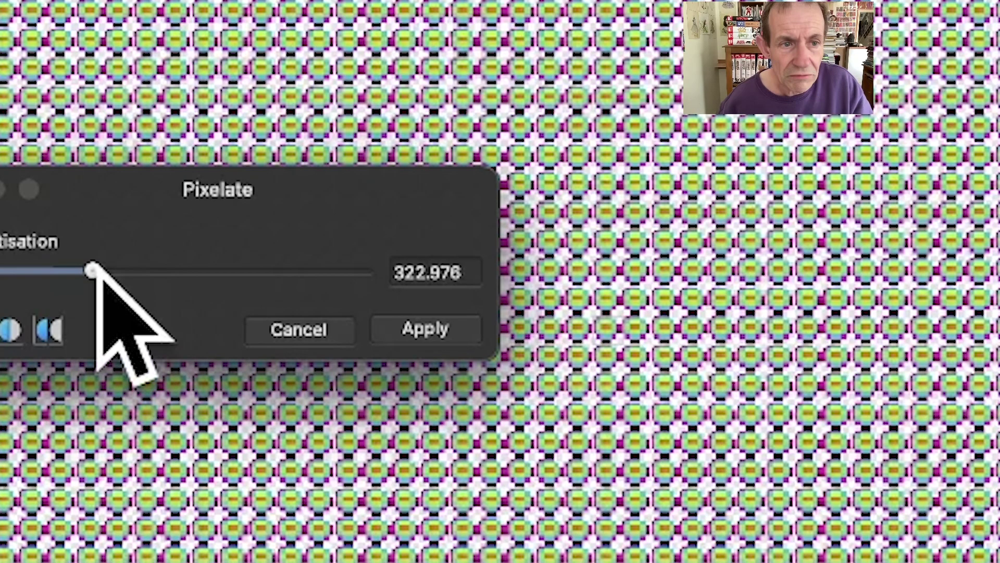
left_click_drag(92, 268, 118, 269)
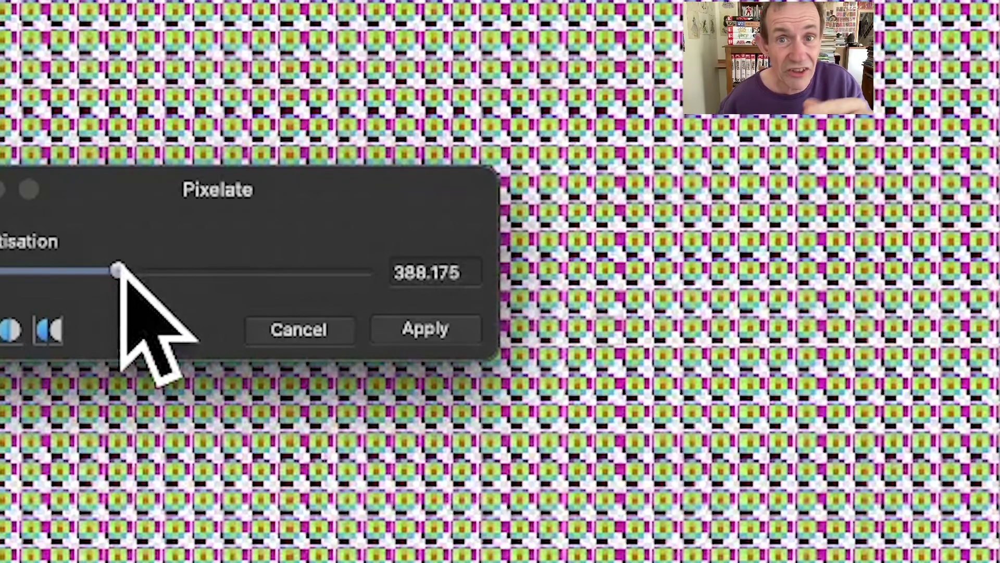
left_click_drag(118, 268, 147, 268)
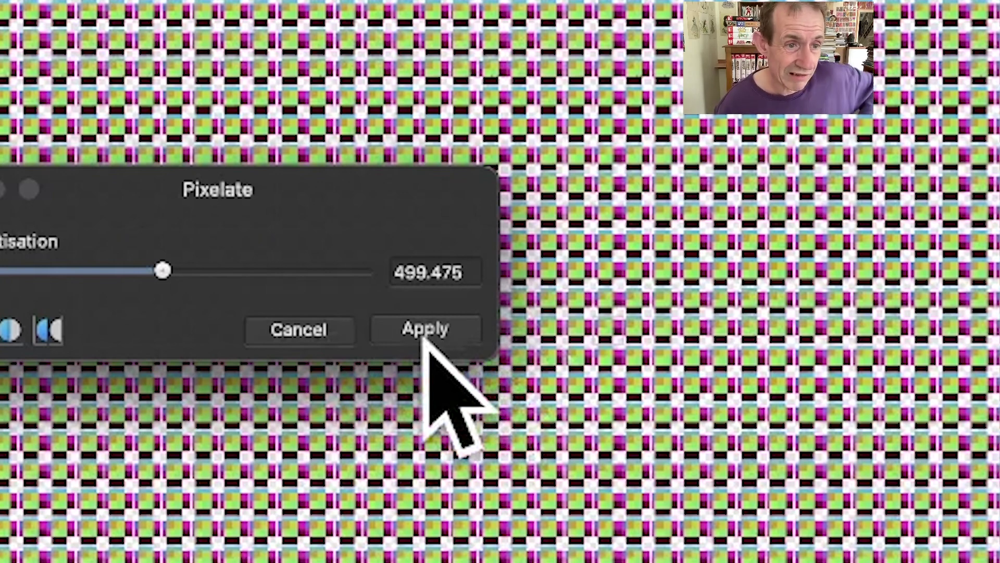
Commit the pixelation and shrink the pattern tile to about 52 px for a finer grid.
left_click(420, 328)
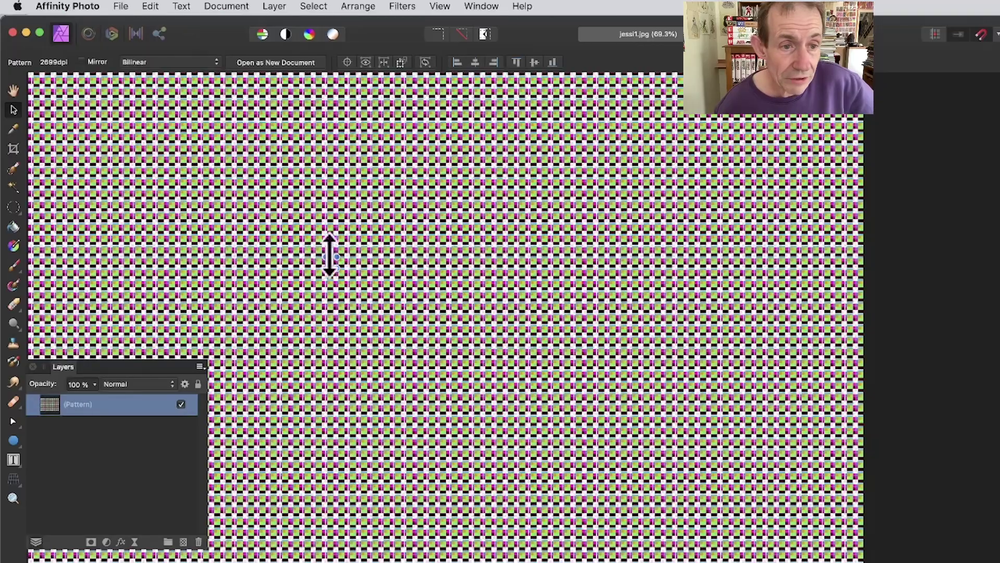
left_click_drag(337, 267, 396, 325)
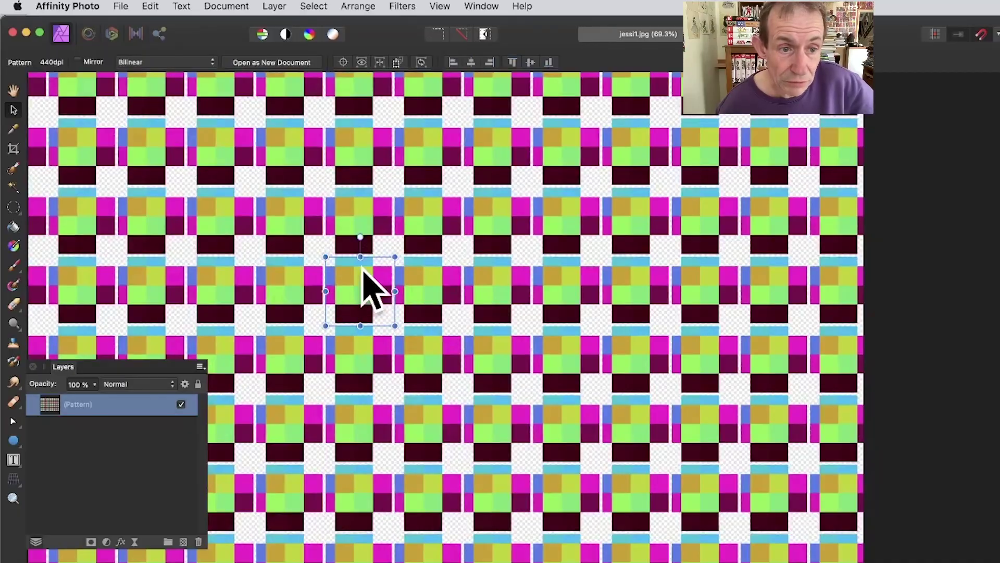
left_click_drag(394, 325, 326, 261)
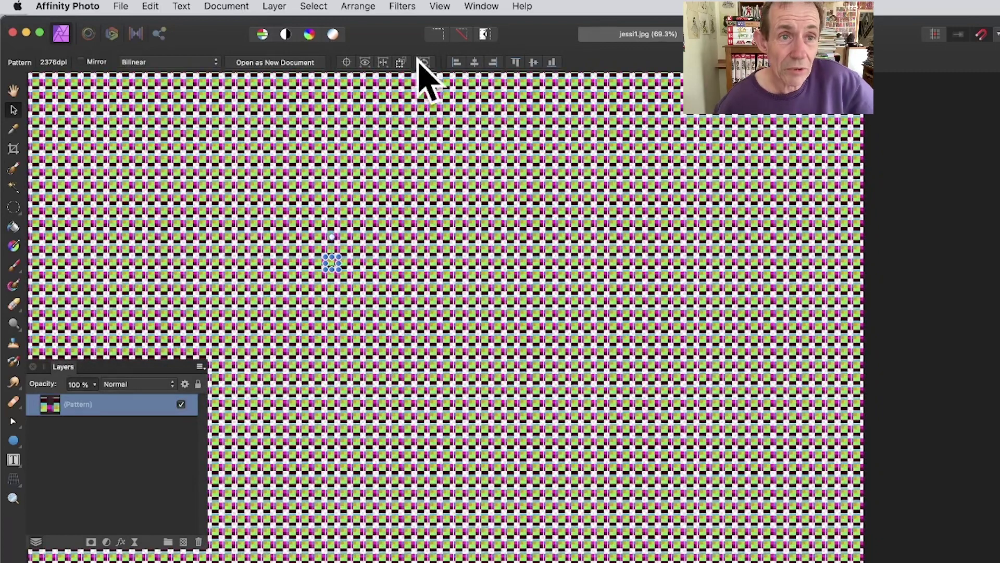
Merge visible layers into a new Pixel layer and delete the Pattern layer.
left_click(274, 7)
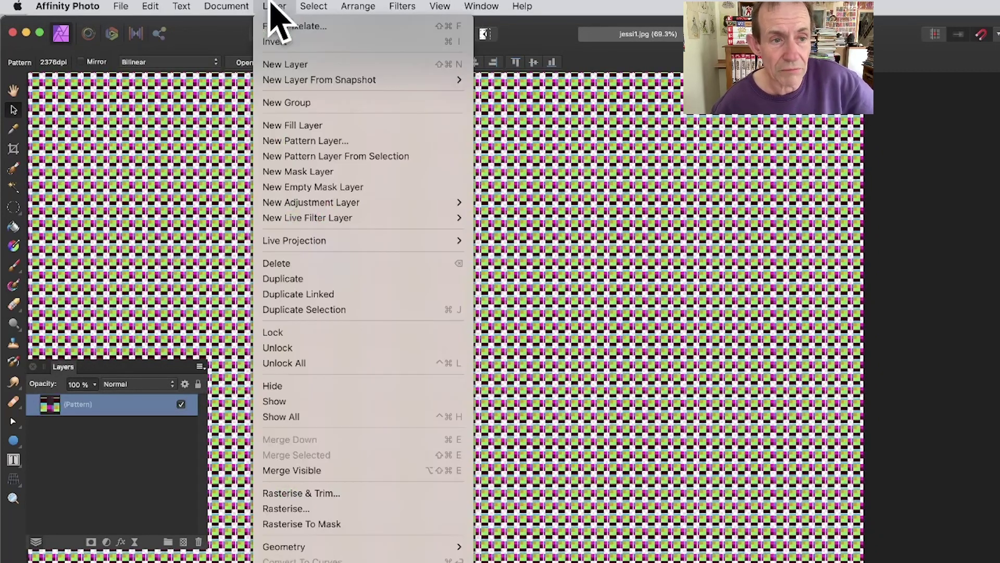
left_click(344, 470)
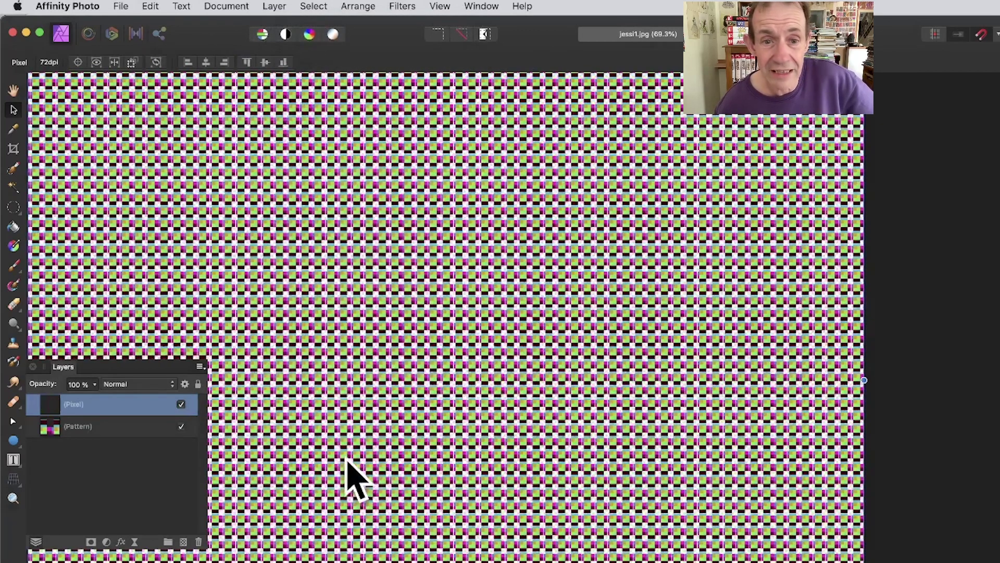
left_click(54, 426)
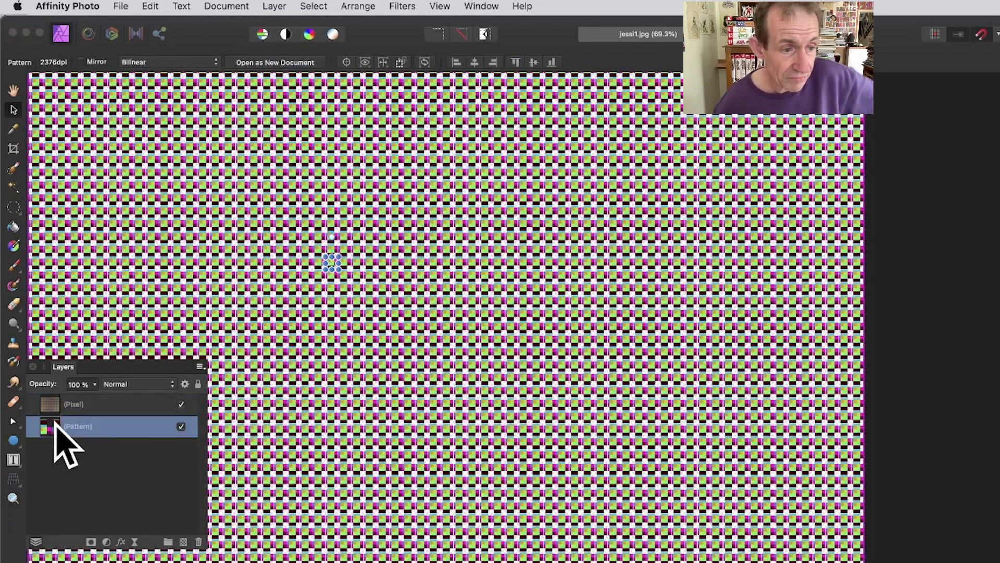
key("Delete")
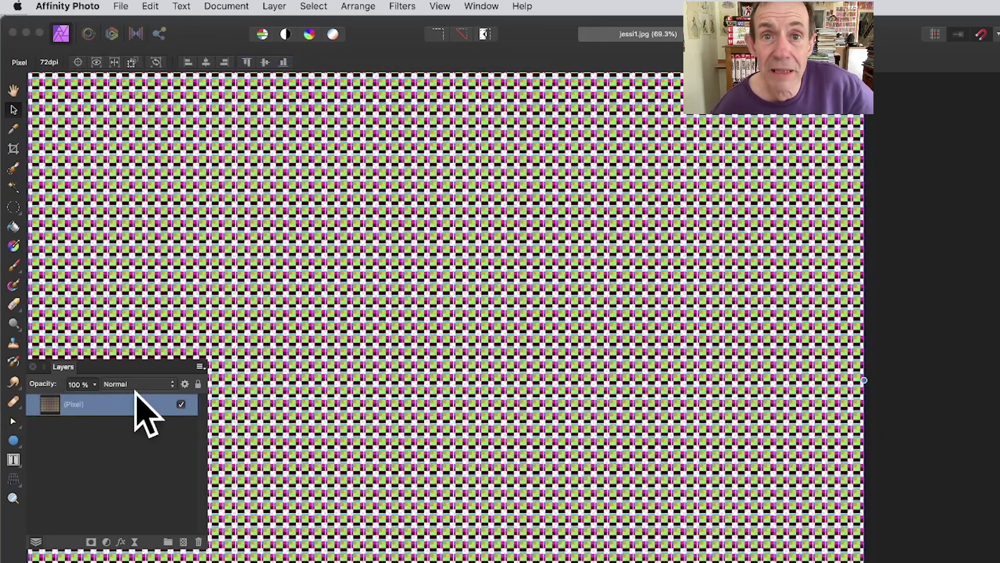
Open the Spherical distortion dialog from Filters > Distort and move it over the canvas.
left_click(402, 5)
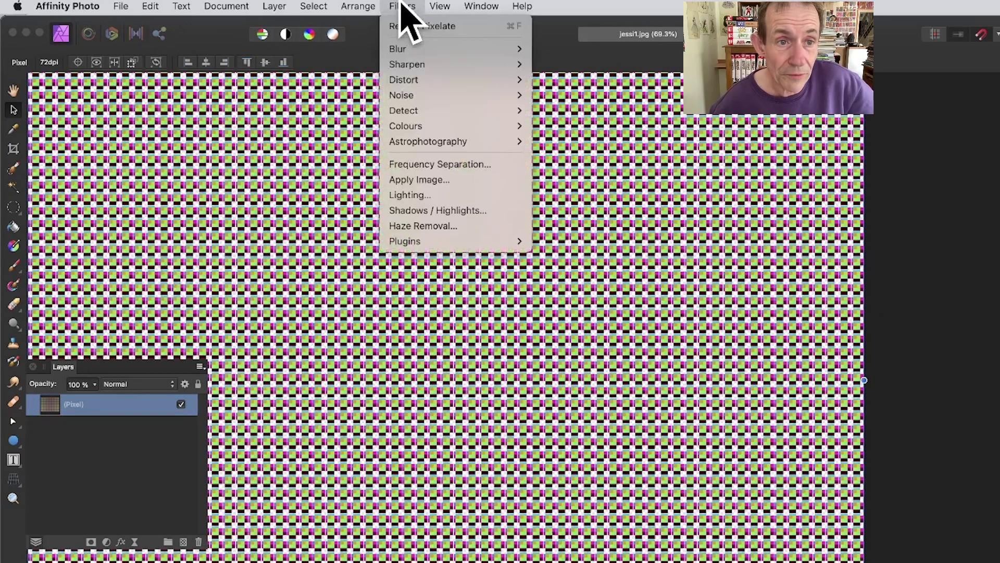
mouse_move(427, 80)
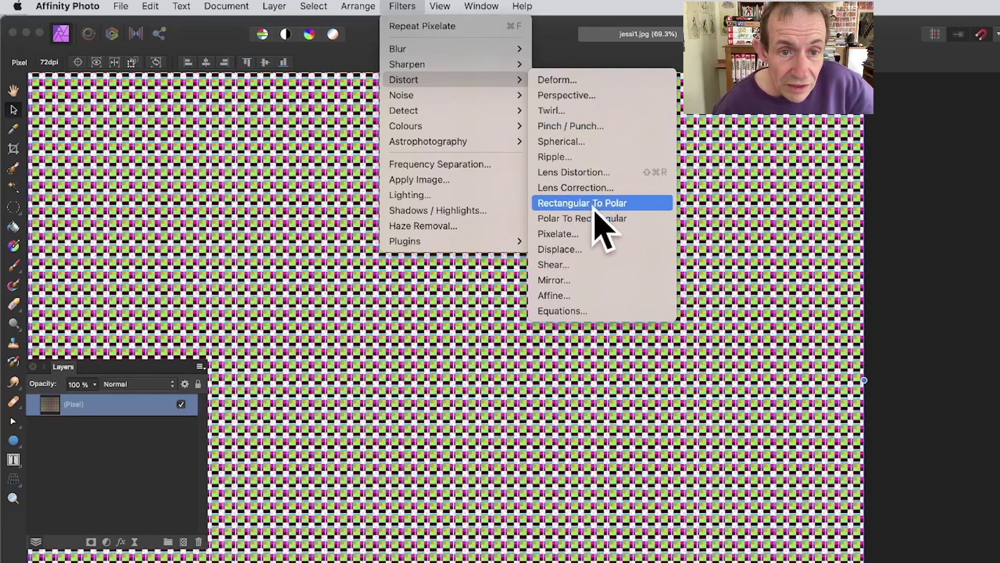
left_click(564, 145)
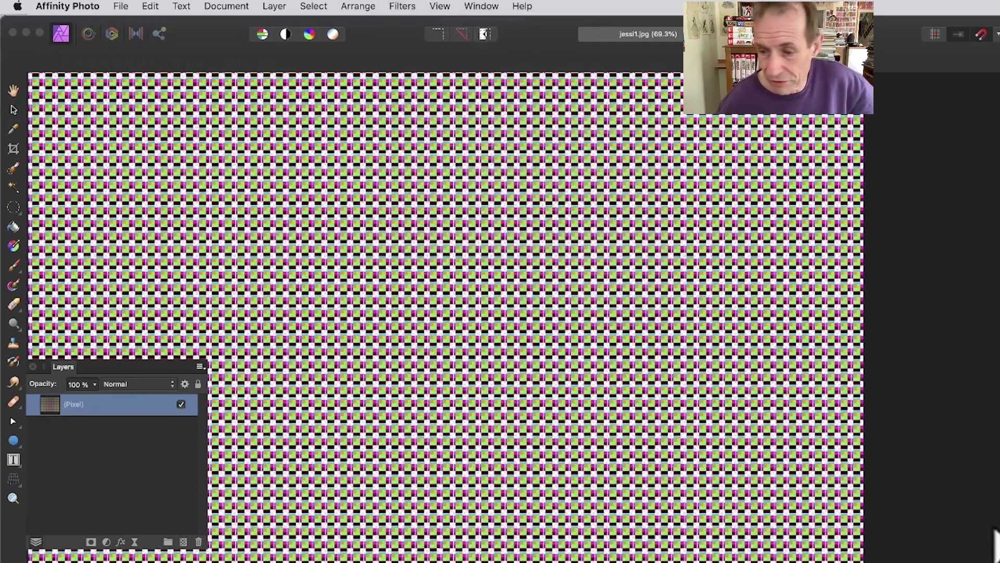
left_click_drag(598, 367, 399, 197)
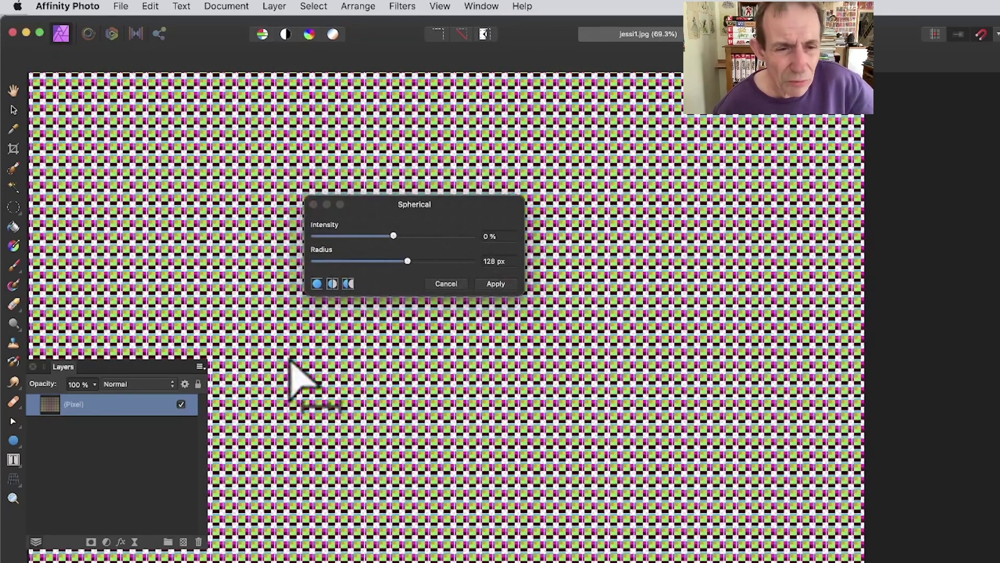
Set the Spherical intensity to 100% and enlarge the radius to 1024 px.
left_click(227, 346)
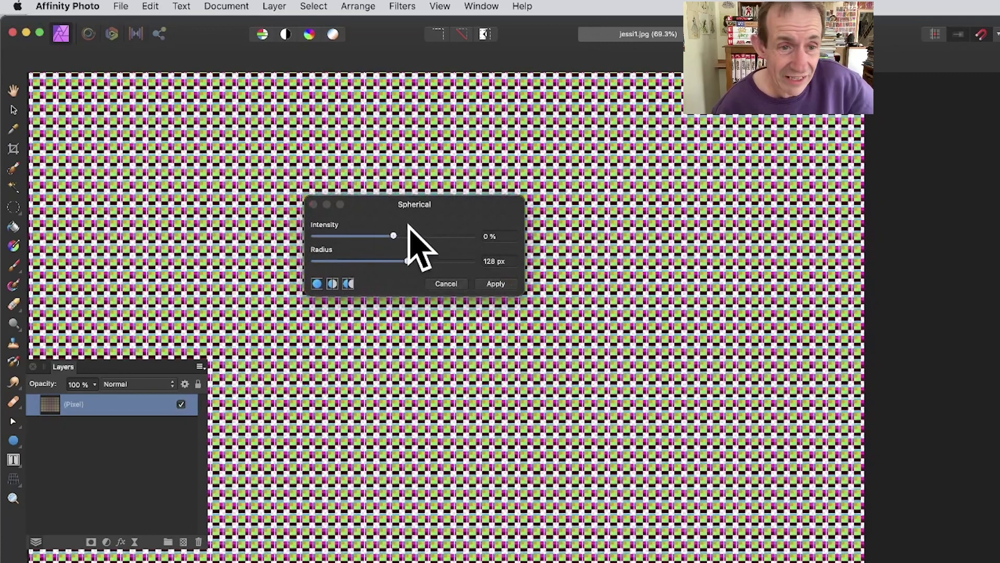
left_click_drag(394, 235, 448, 235)
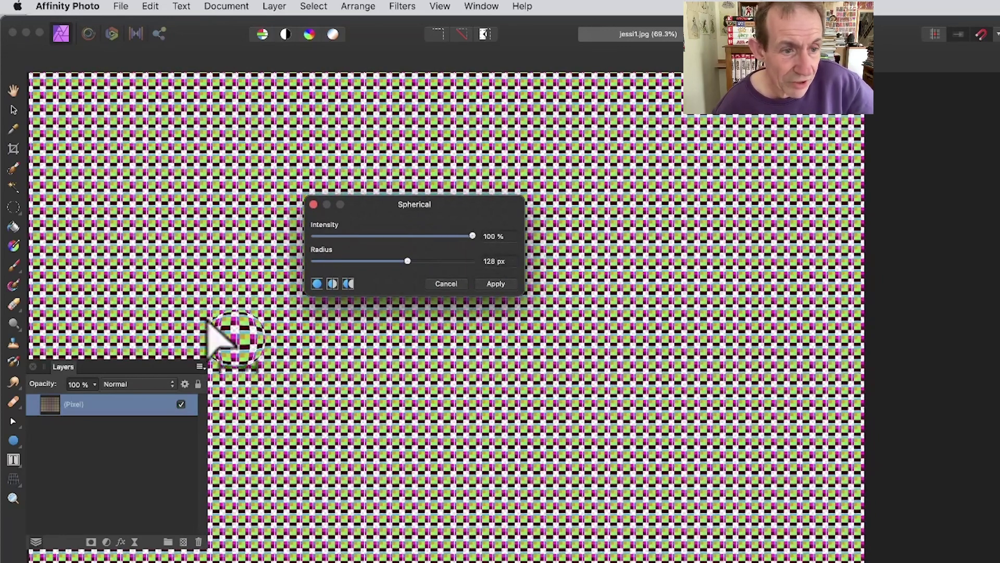
left_click(496, 260)
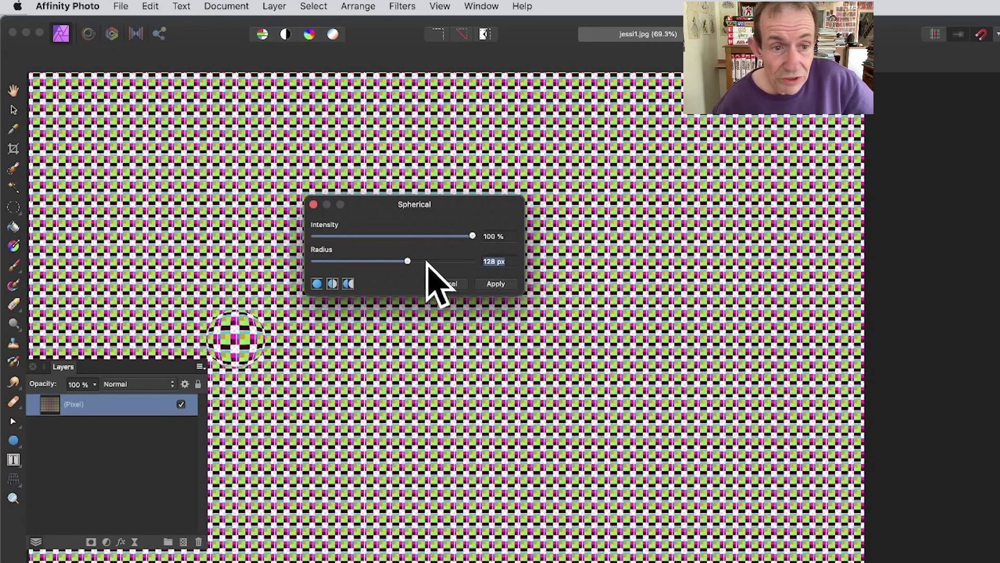
left_click_drag(412, 261, 507, 272)
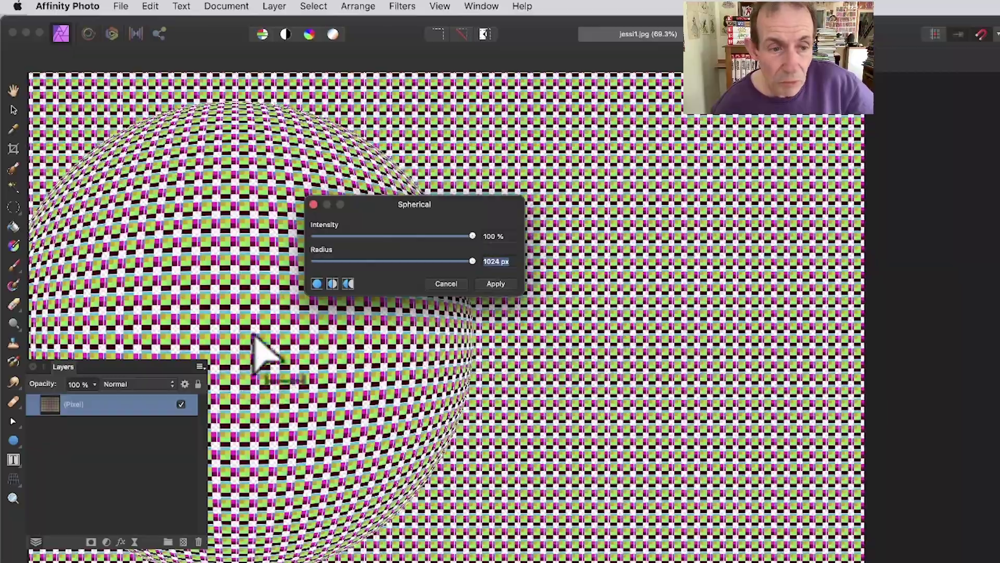
Move the bulge centre toward the lower right and set the radius to 2005 px.
left_click_drag(263, 351, 294, 307)
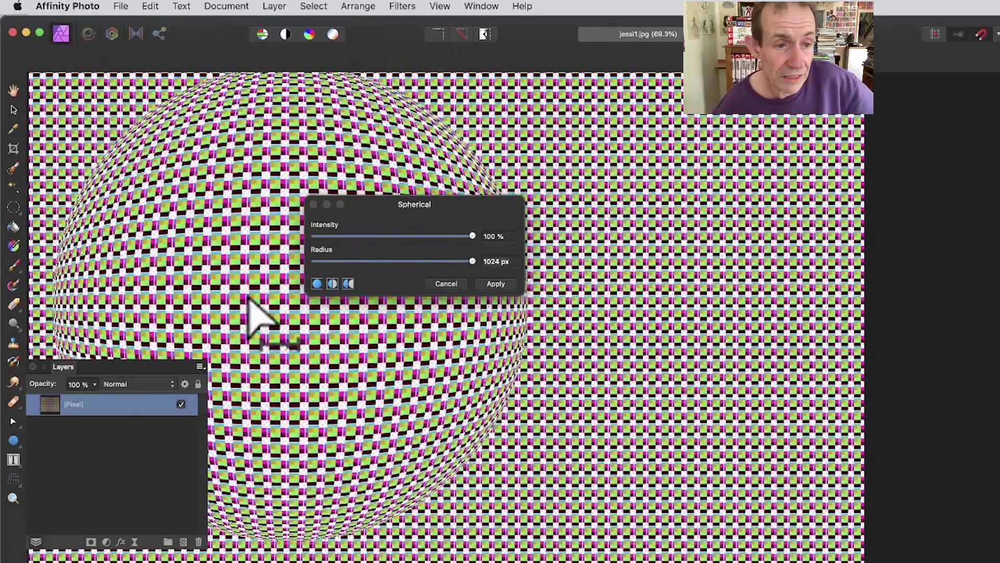
left_click_drag(252, 313, 393, 350)
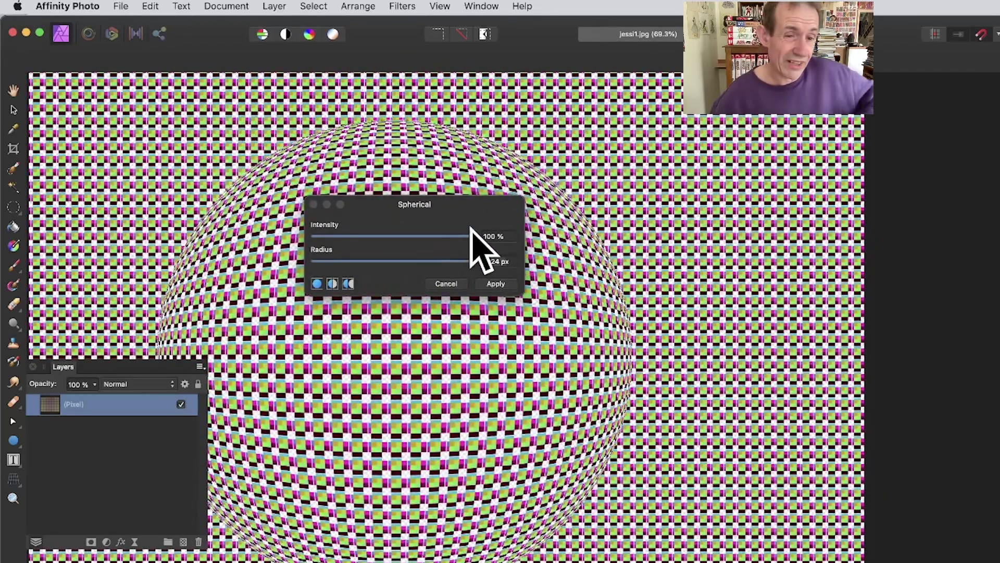
left_click(509, 261)
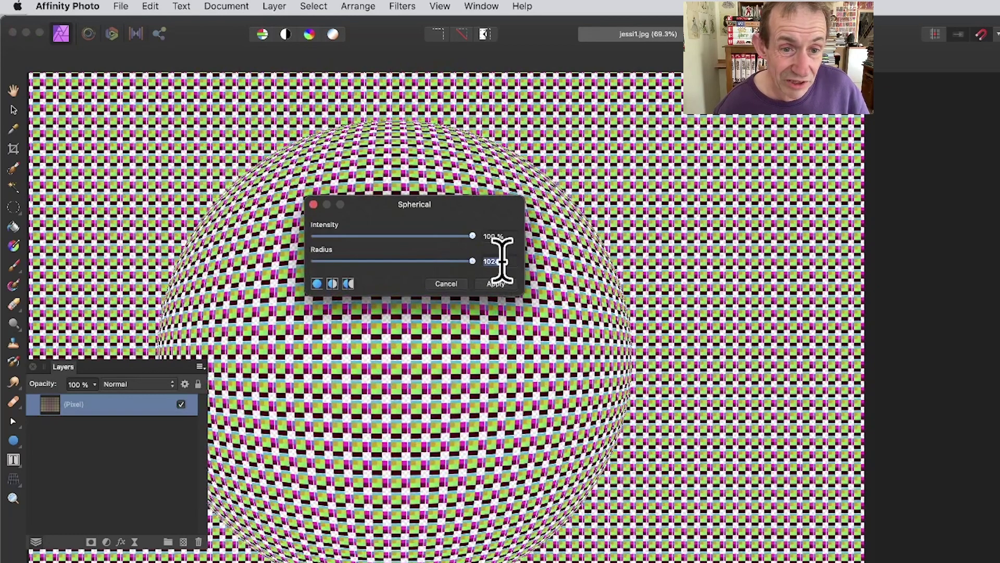
triple_click(508, 261)
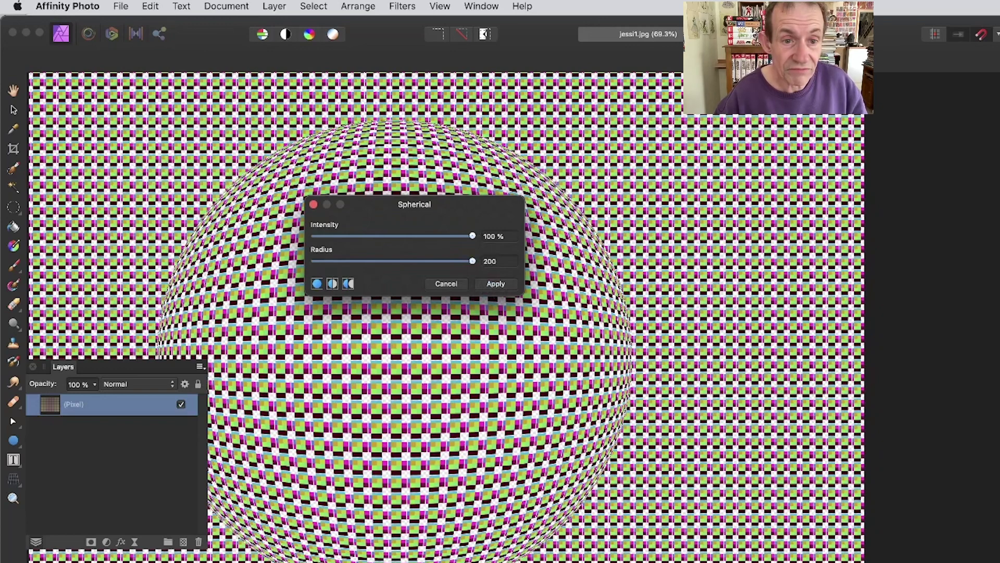
key("Tab")
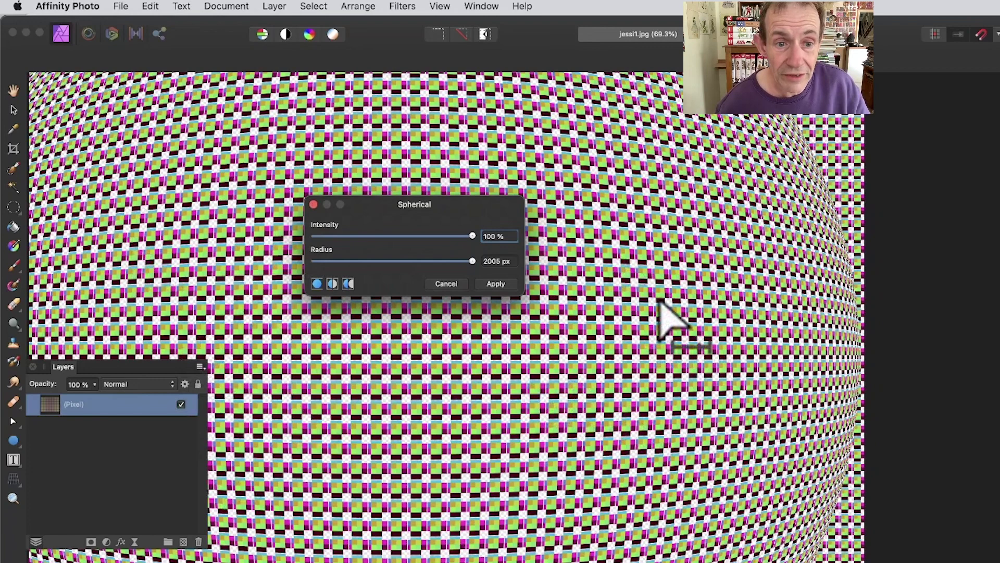
left_click(496, 284)
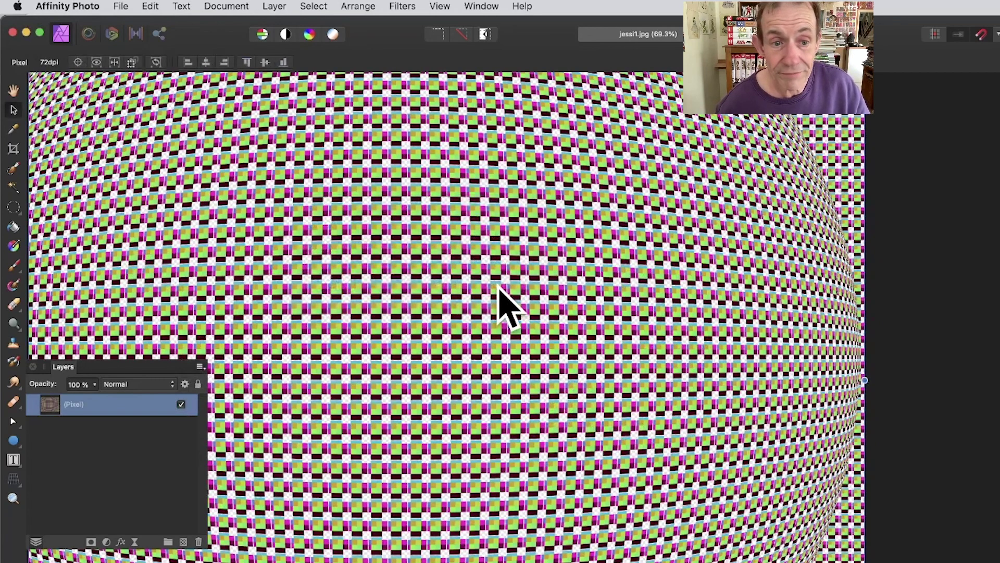